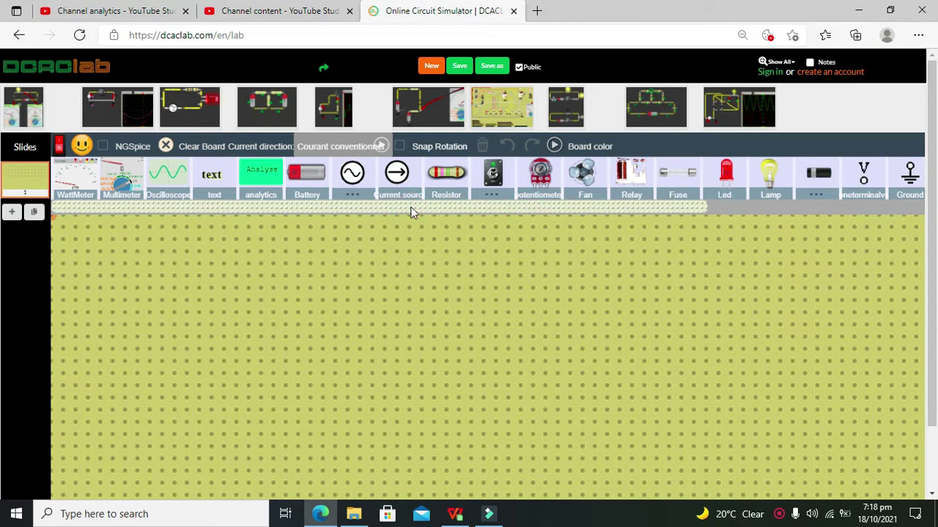
Place a 1.5 V AC source V1 on the board with a diode to its left.
drag(411, 207, 464, 207)
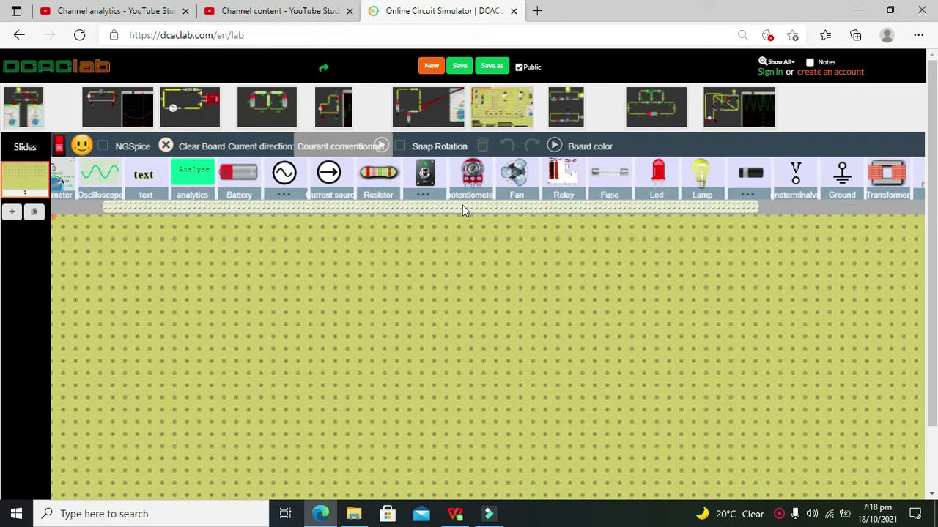
drag(462, 205, 395, 208)
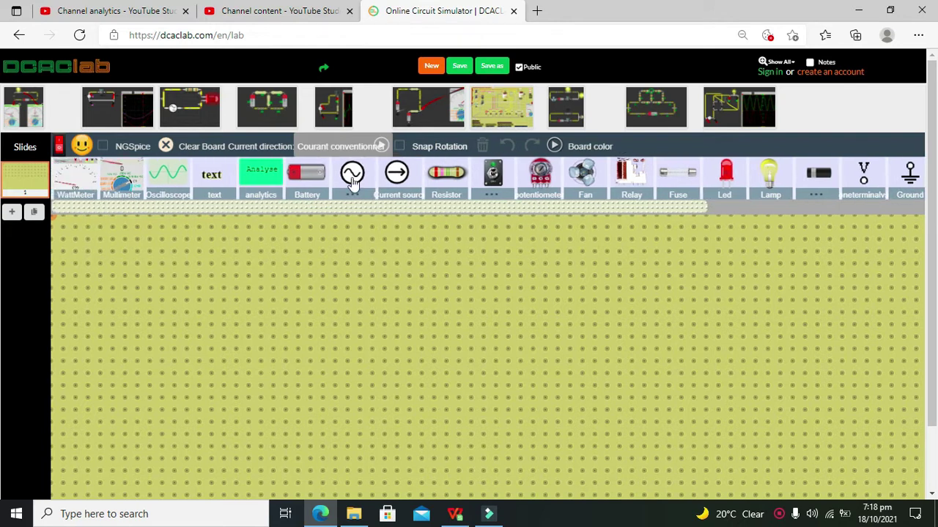
drag(353, 180, 527, 287)
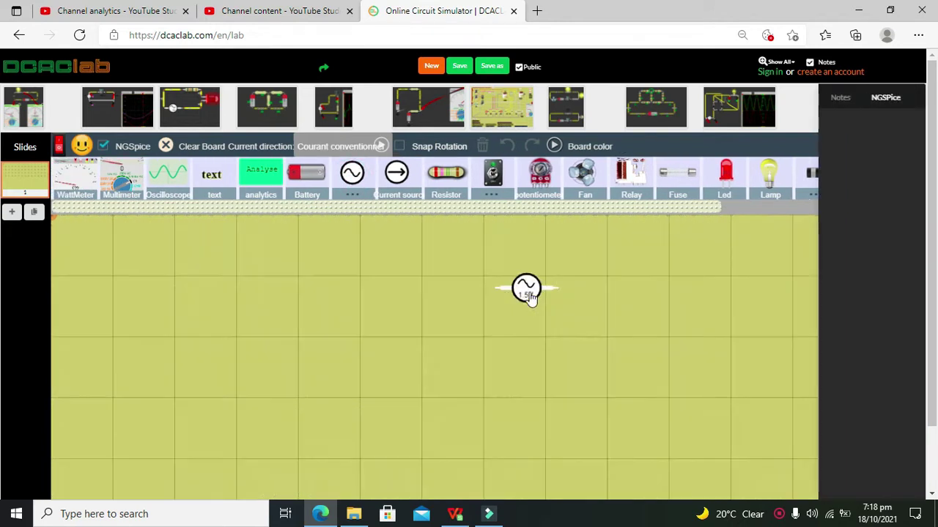
click(527, 290)
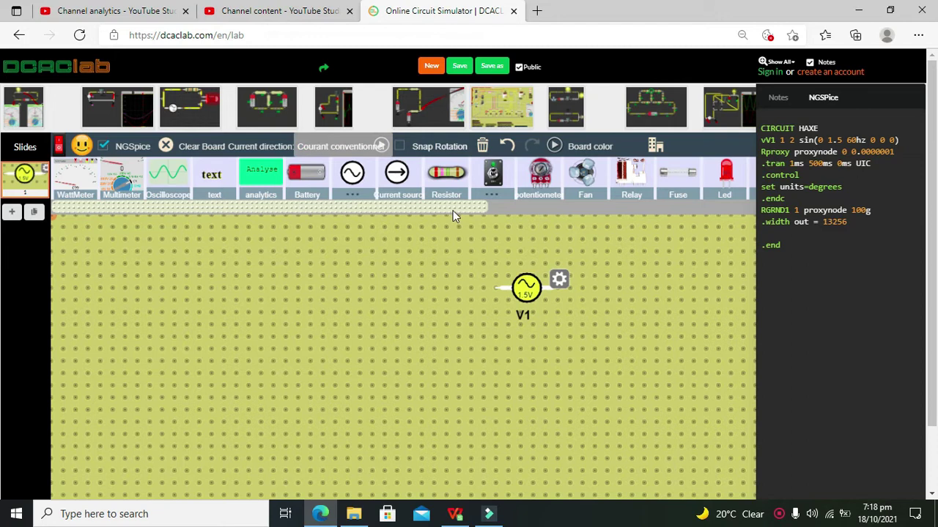
drag(453, 210, 607, 209)
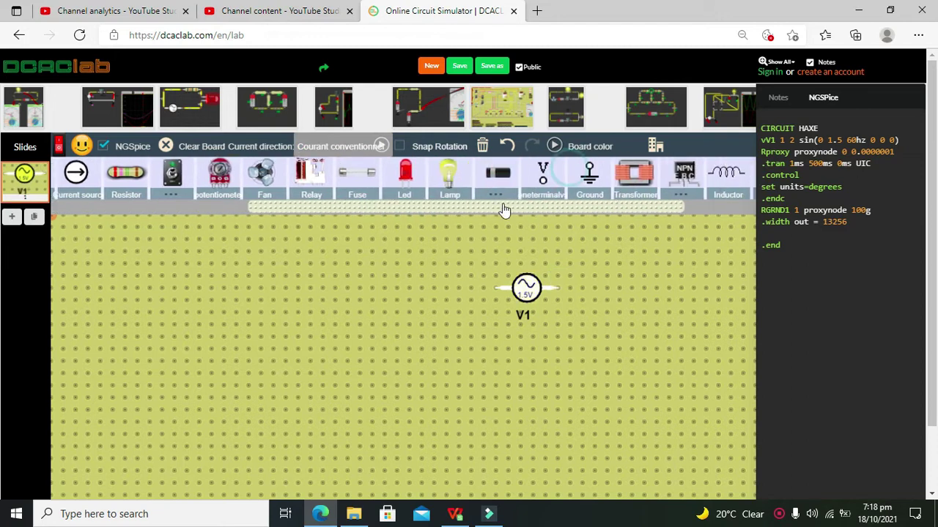
drag(497, 173, 427, 291)
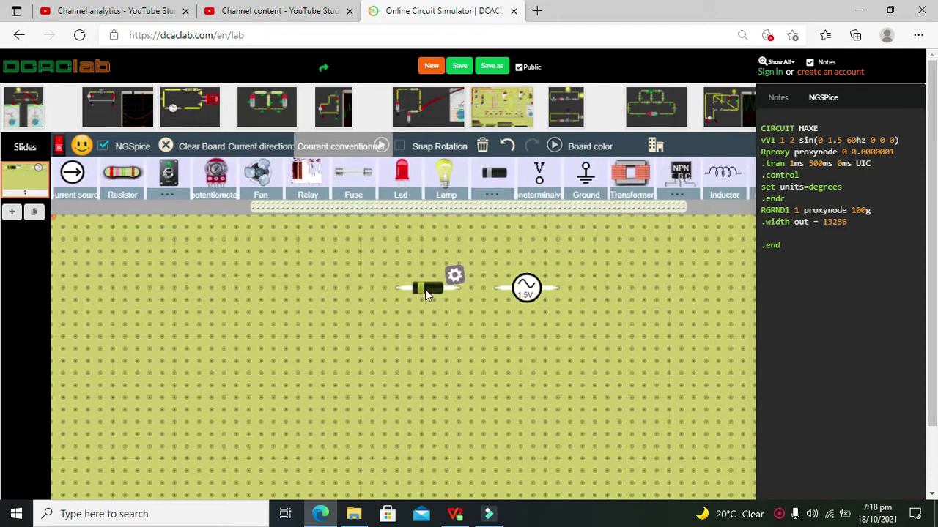
Delete a stray resistor and add a three-channel oscilloscope to the board.
click(124, 201)
click(128, 208)
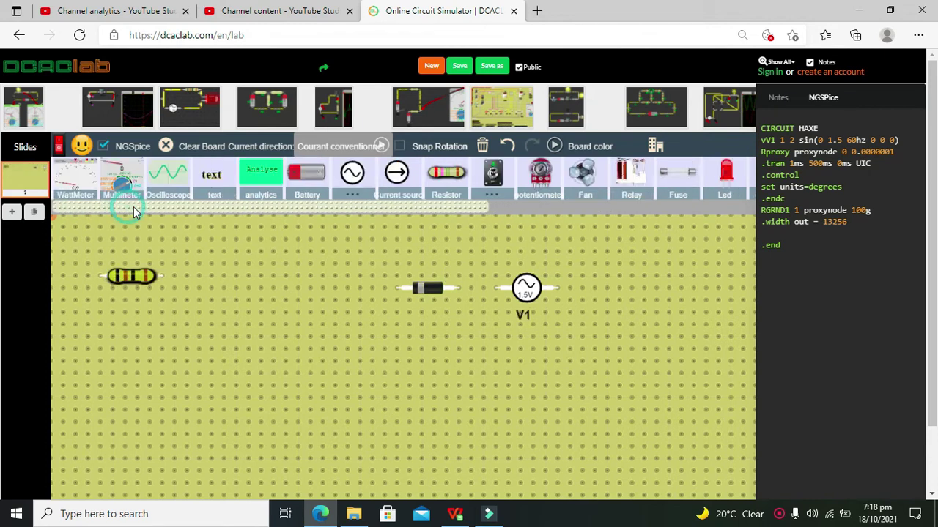
click(125, 280)
key(Delete)
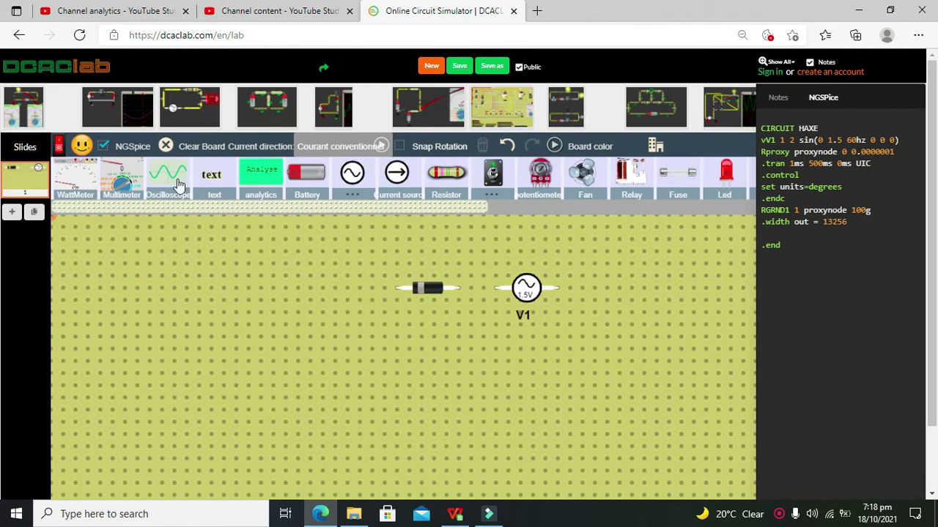
drag(176, 183, 347, 391)
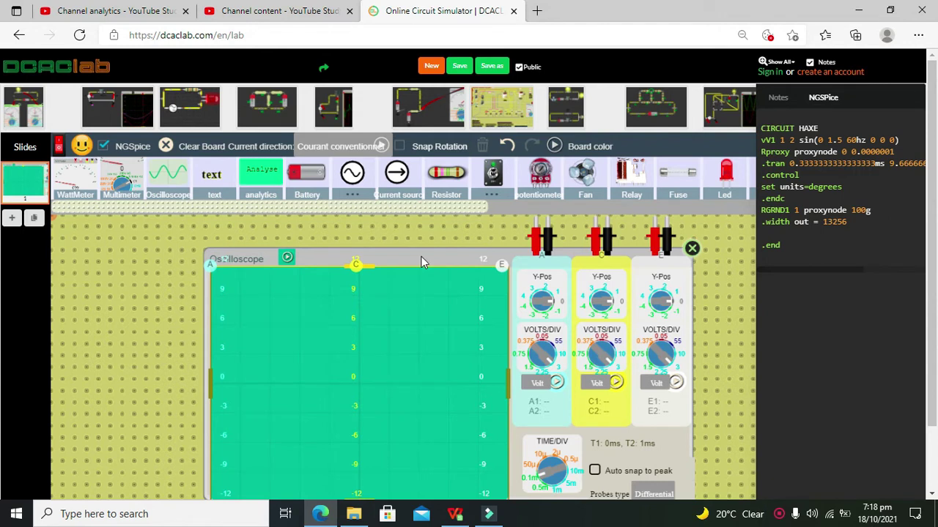
Wire the diode to V1's left terminal and shift the oscilloscope down and left.
drag(421, 256, 358, 360)
scroll(511, 269, down, 3)
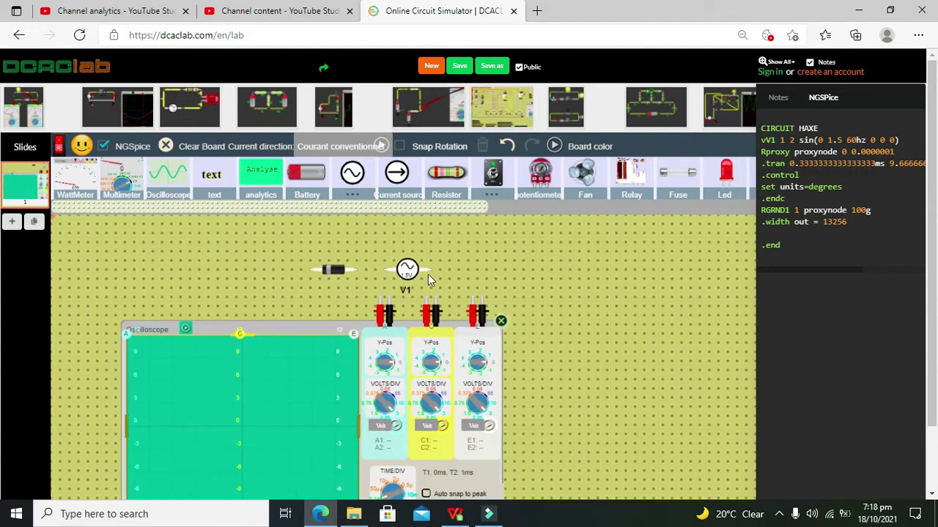
drag(384, 271, 361, 269)
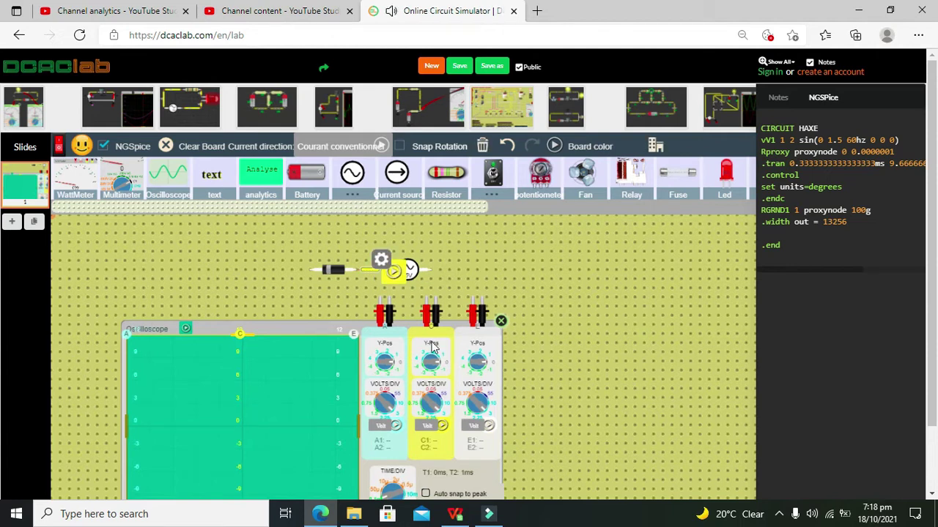
drag(303, 327, 291, 367)
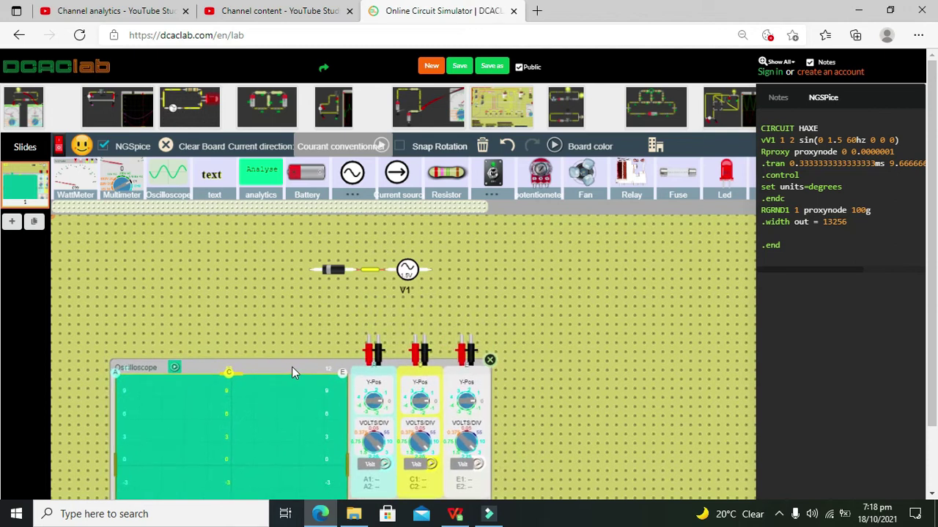
scroll(333, 274, down, 1)
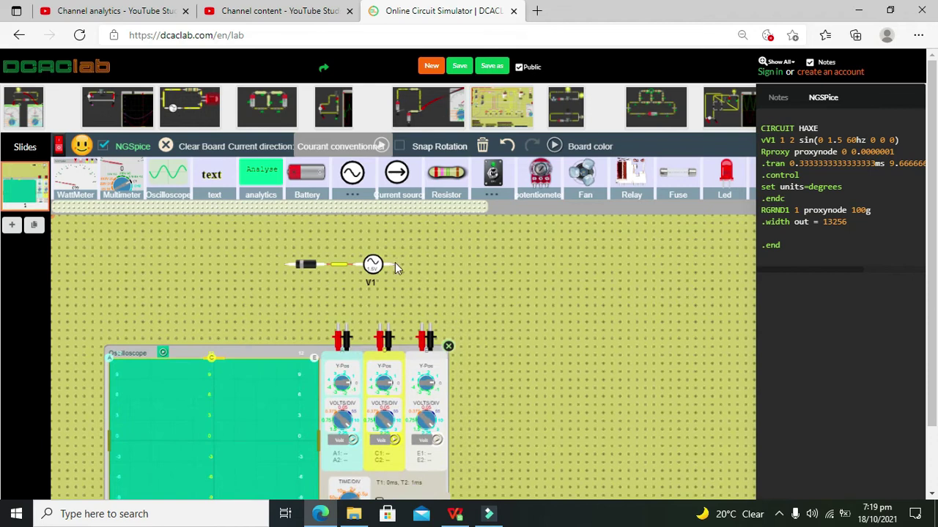
Run wire leads down from V1's right terminal and the diode's left terminal; nudge the oscilloscope up.
drag(394, 266, 385, 307)
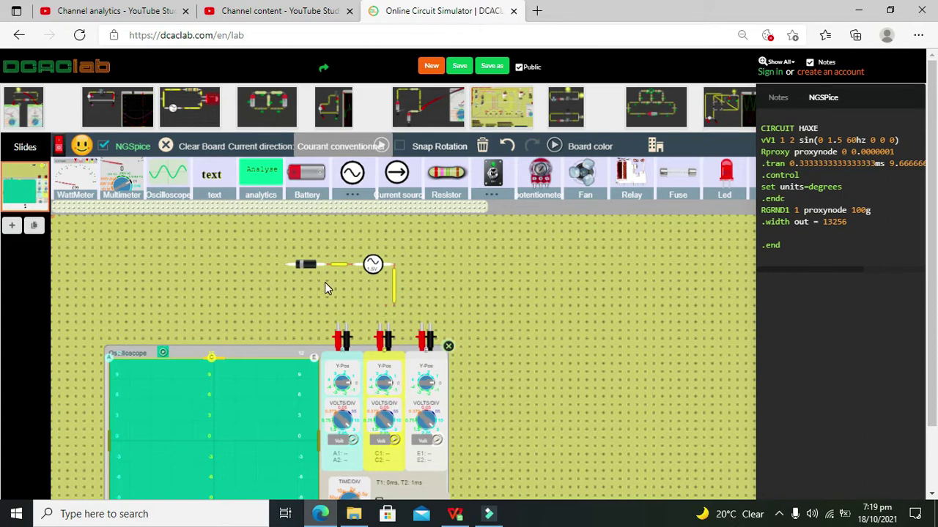
drag(285, 267, 342, 306)
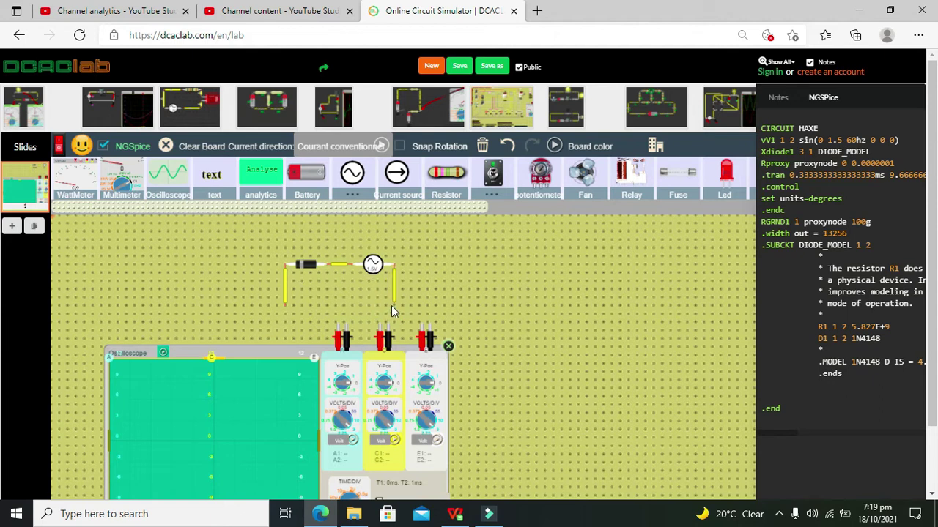
click(463, 213)
drag(463, 212, 539, 218)
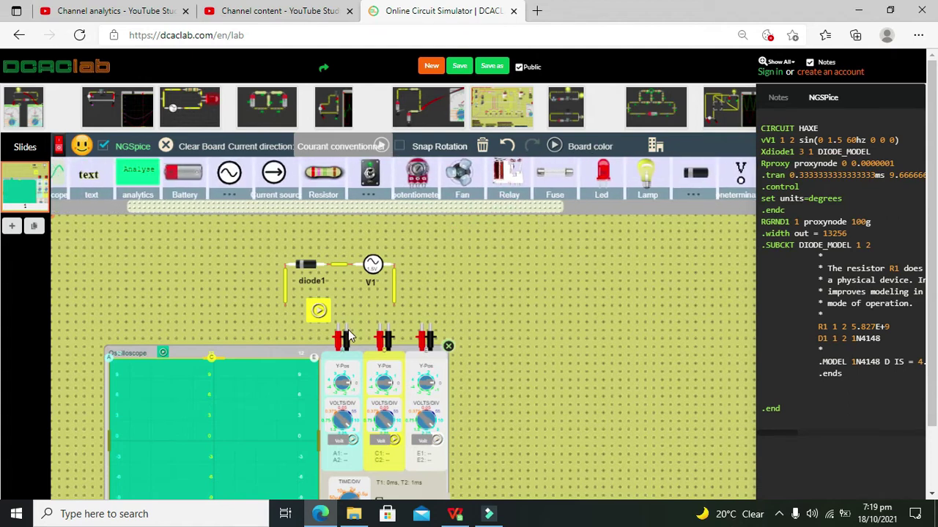
drag(282, 353, 282, 345)
scroll(323, 339, up, 1)
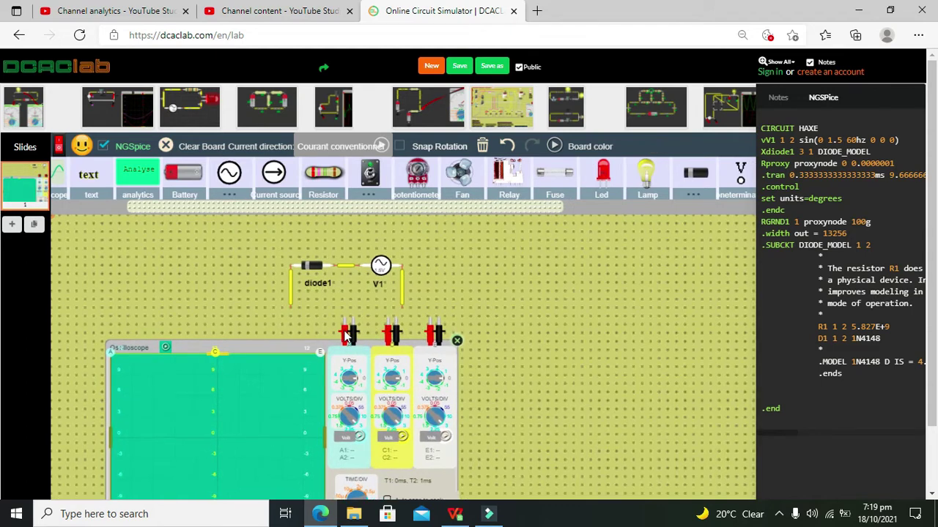
Attach channel A probes to the diode–V1 wire and V1's right wire; move the oscilloscope right.
drag(349, 335, 359, 275)
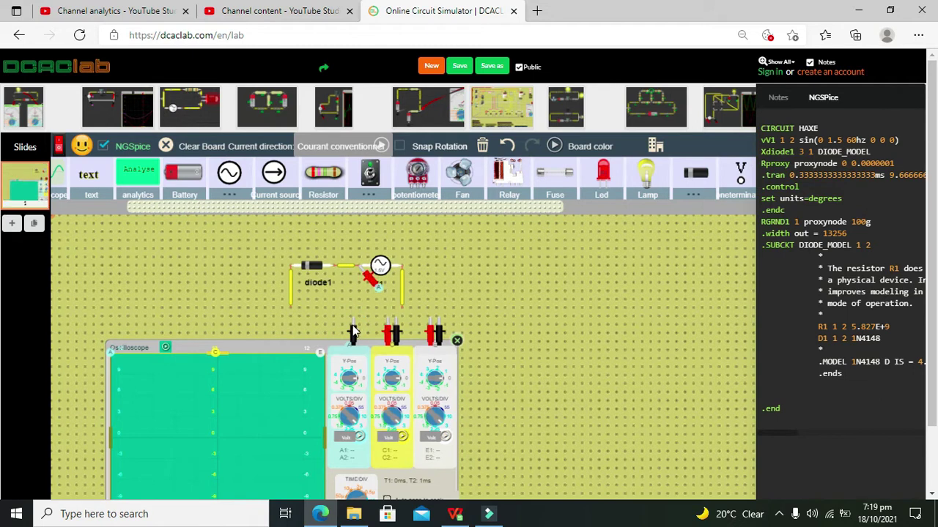
drag(353, 333, 408, 277)
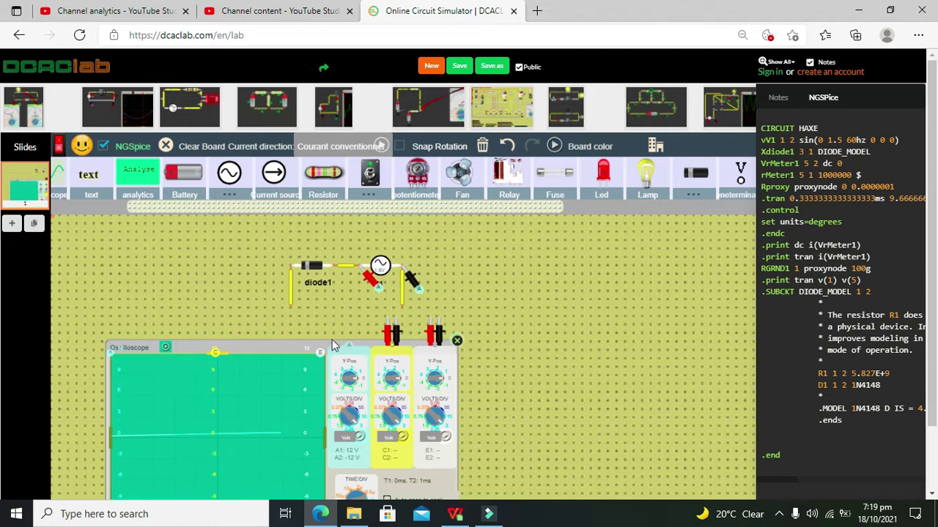
drag(314, 348, 464, 323)
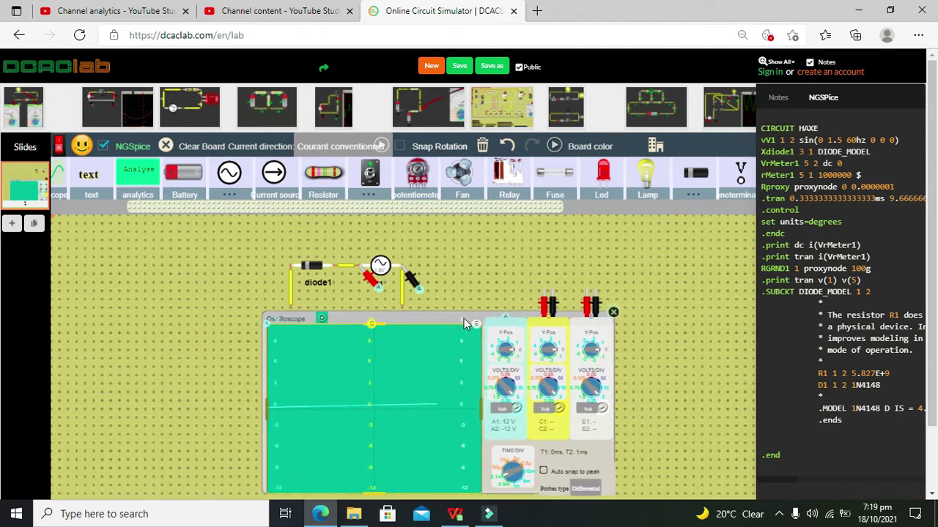
scroll(381, 273, up, 1)
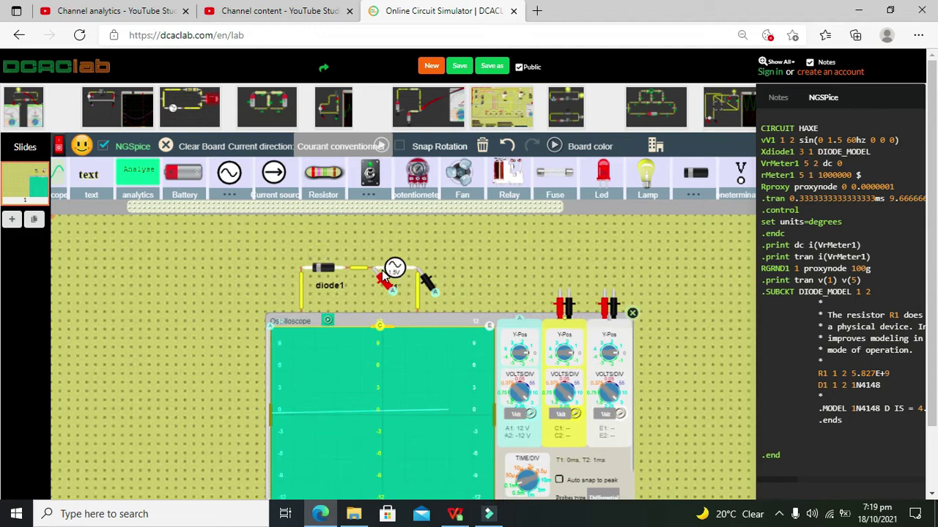
scroll(381, 276, up, 1)
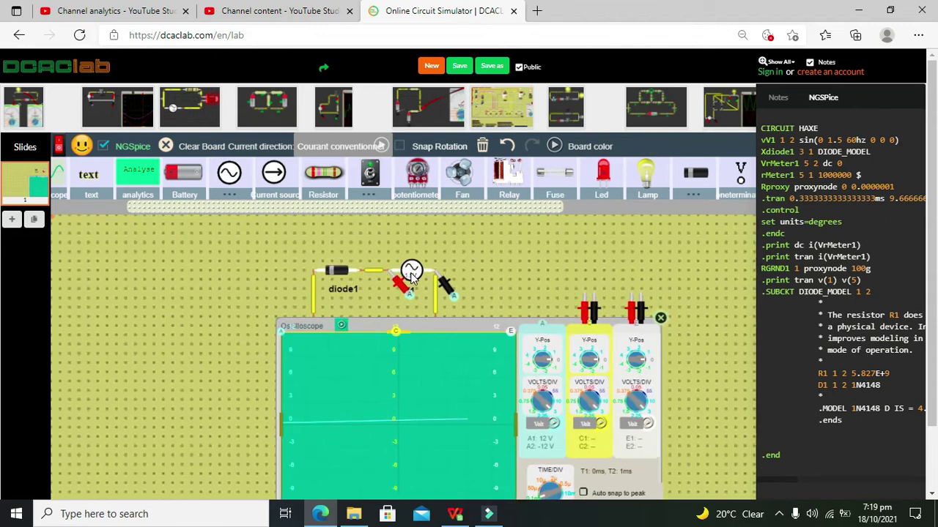
Start the simulation and open V1's power source properties, dismissing the demo notice.
click(59, 149)
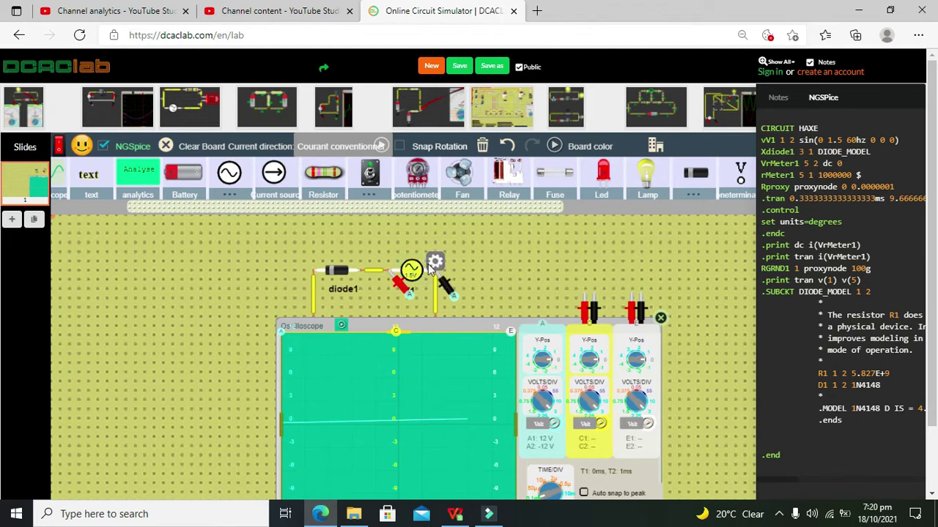
click(435, 270)
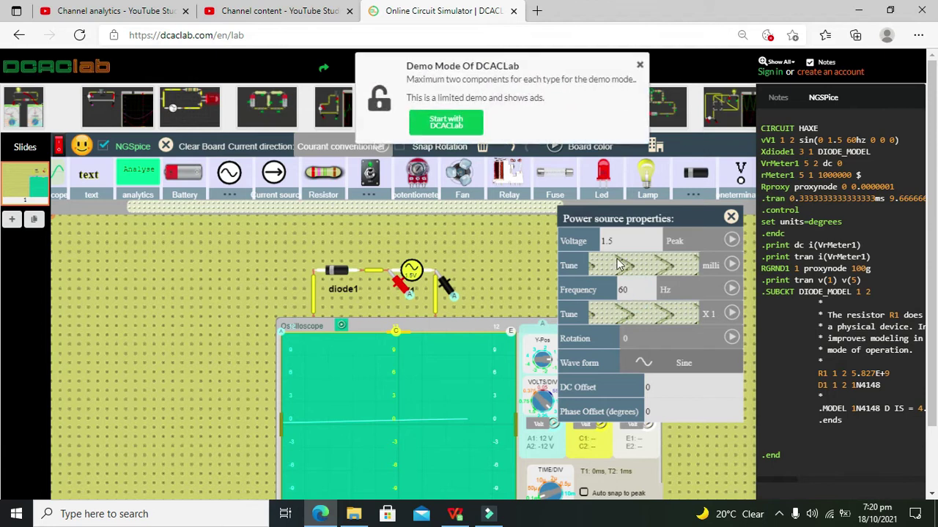
click(446, 121)
click(398, 10)
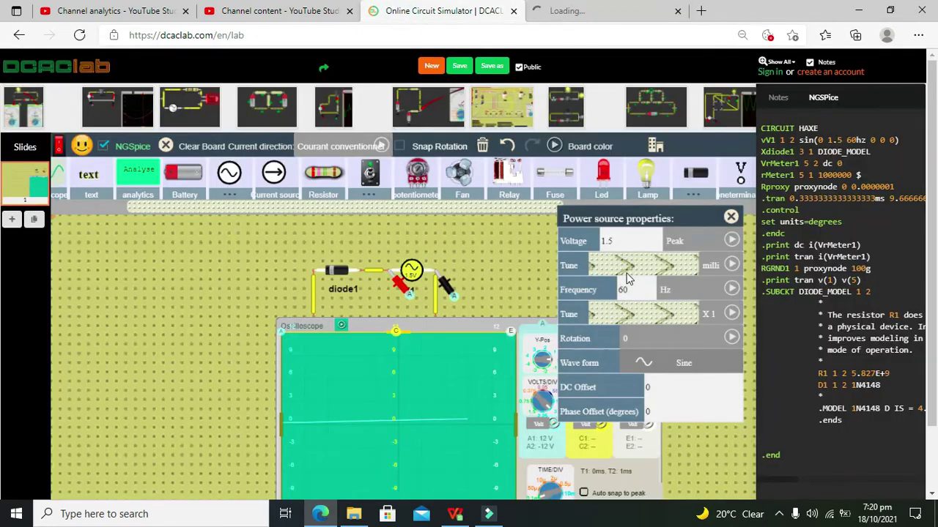
Set V1's frequency to 500 Hz and its peak voltage to 3 V.
double_click(631, 290)
key(BackSpace)
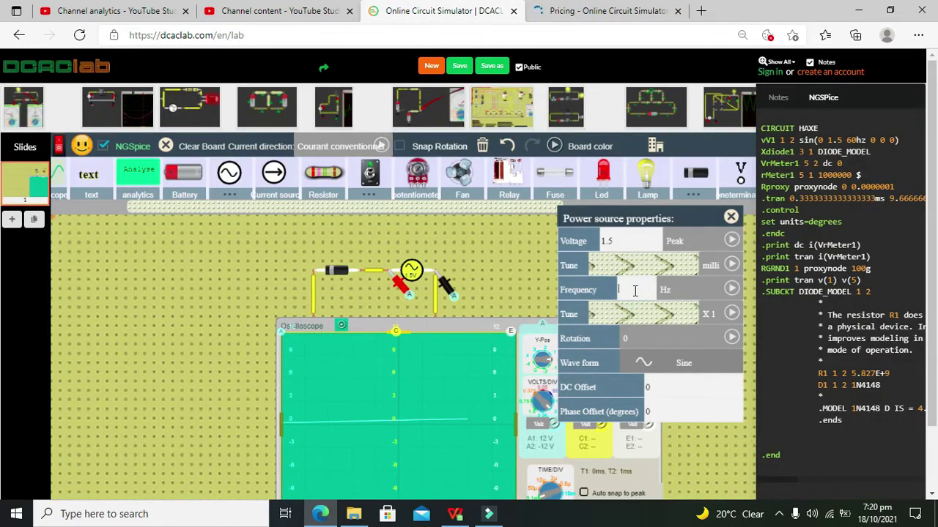
text(200)
key(Return)
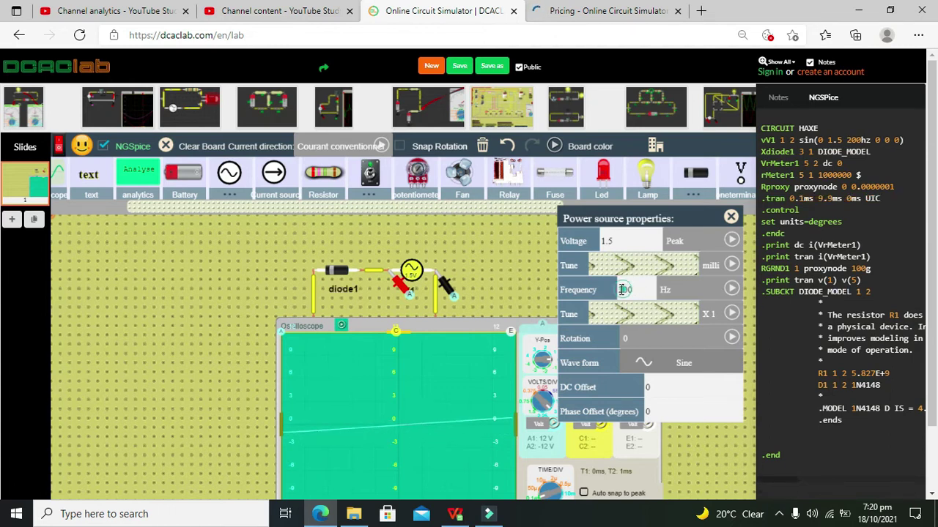
text(5)
key(Return)
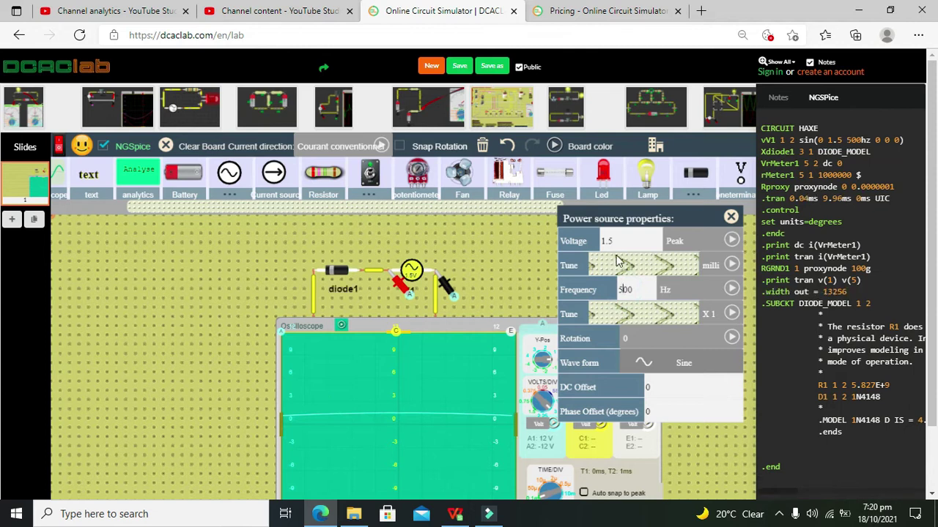
double_click(614, 241)
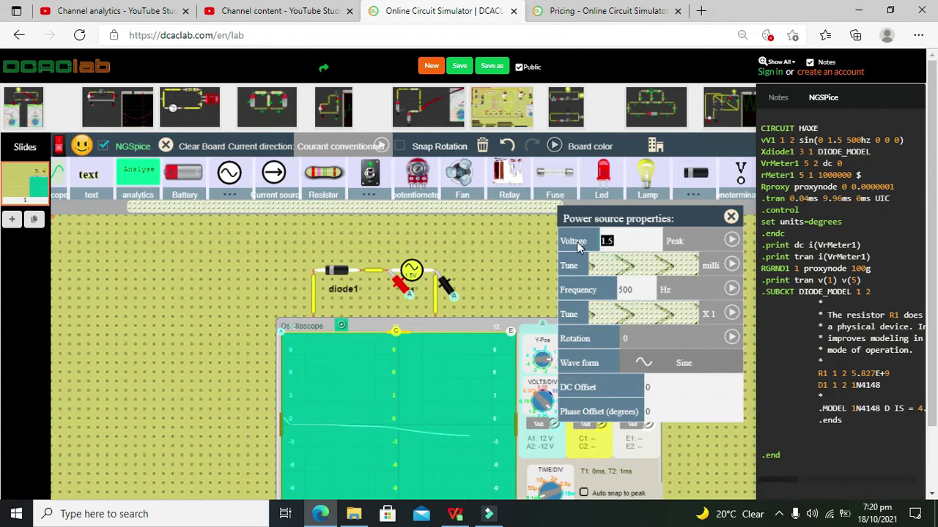
text(4)
key(Return)
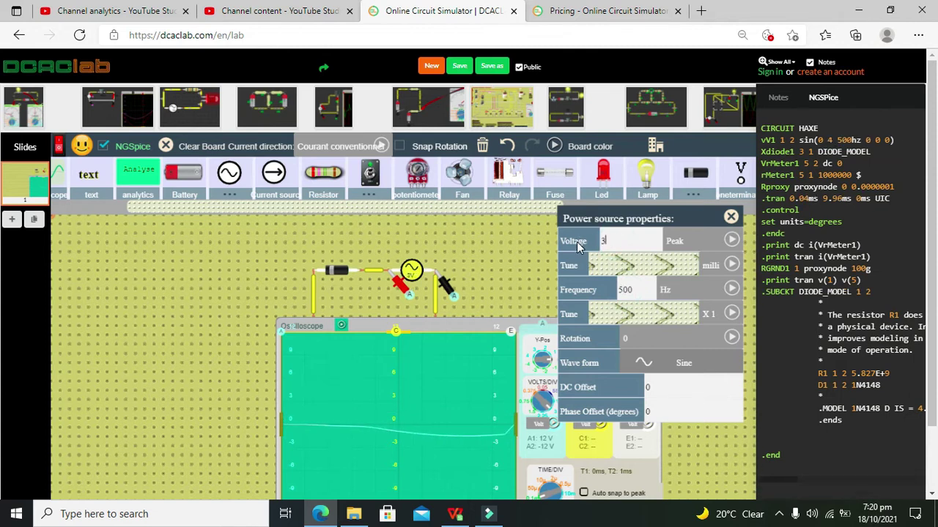
text(3)
key(Return)
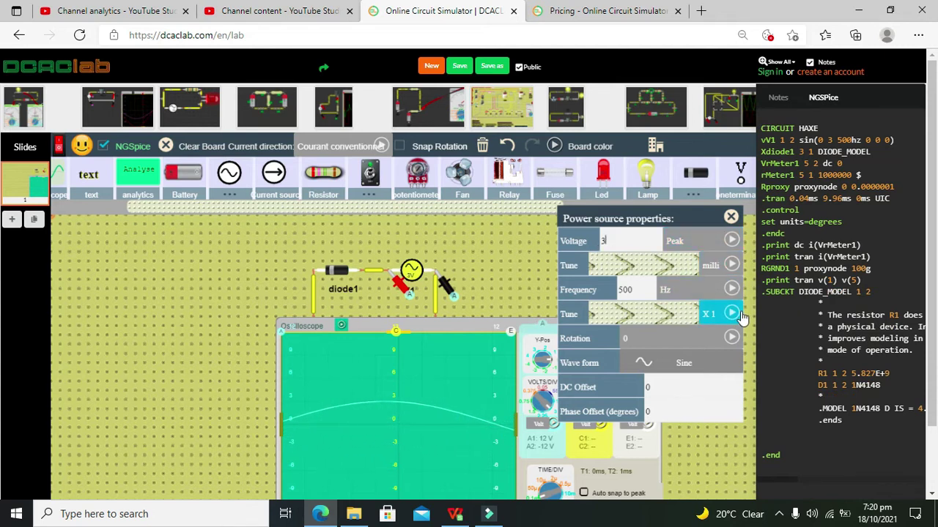
Close the source settings and move the oscilloscope up and left over the diode–V1 circuit.
click(730, 216)
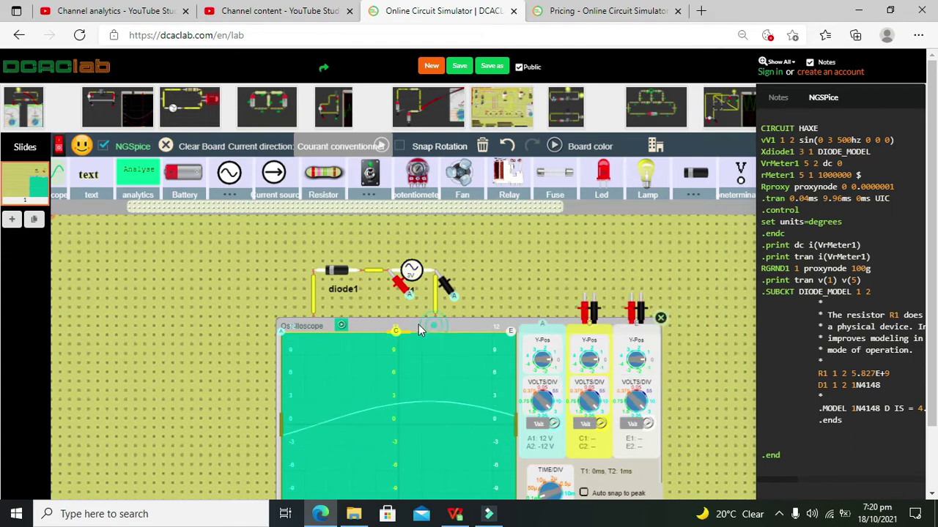
drag(419, 324, 389, 305)
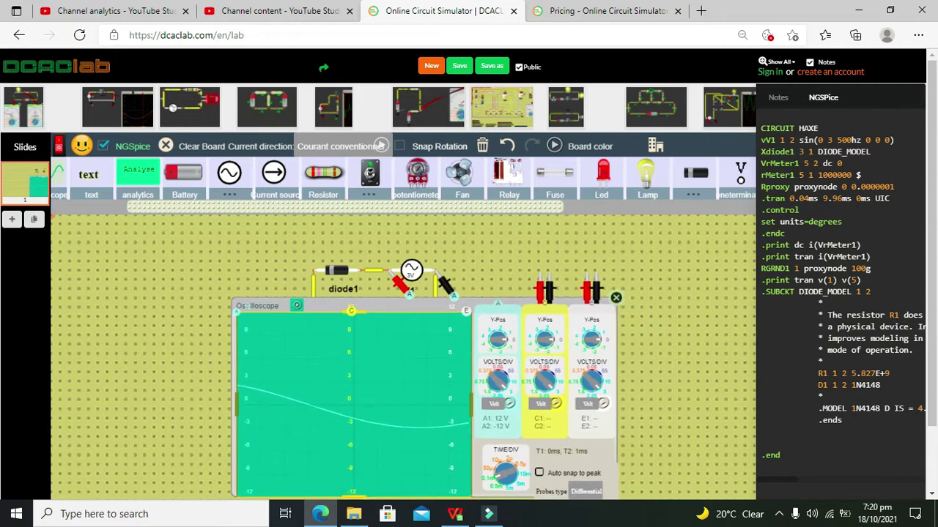
scroll(524, 496, up, 1)
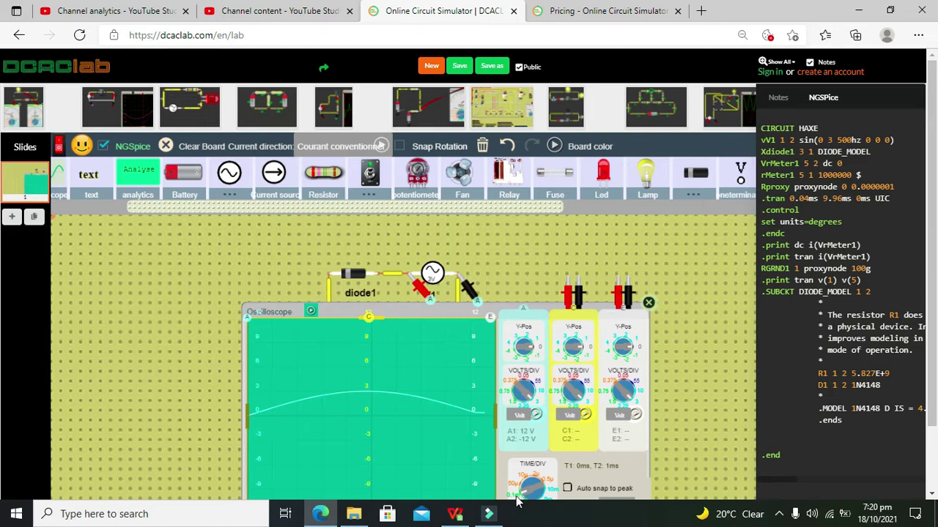
drag(428, 310, 380, 312)
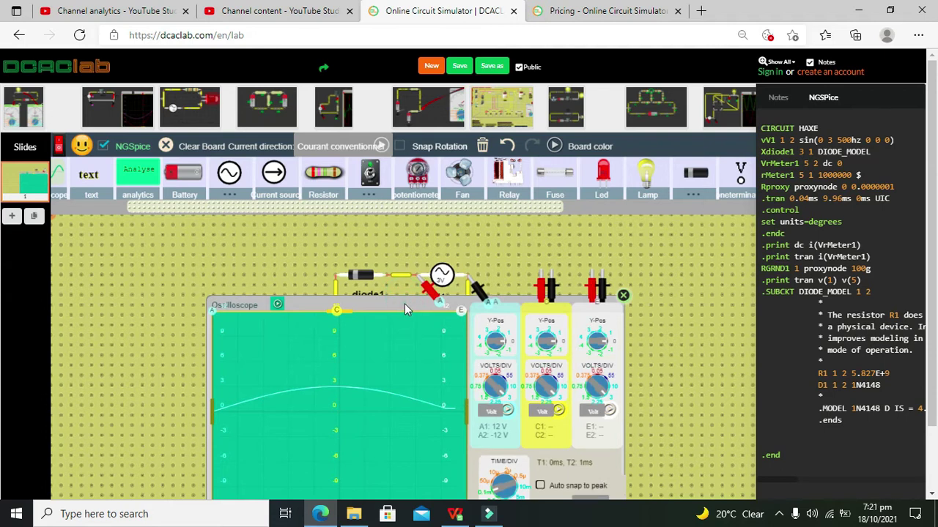
drag(404, 303, 353, 258)
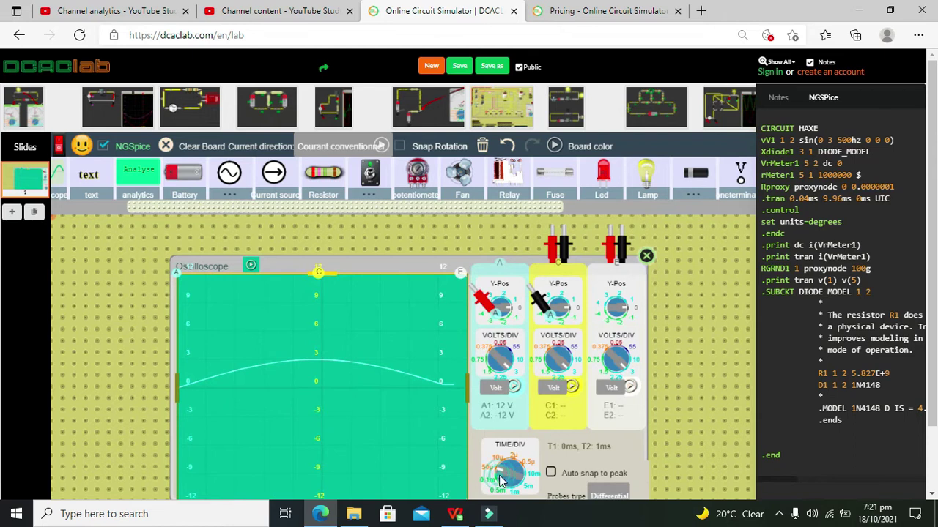
Turn TIME/DIV to T2 10ms to show about three and a half sine cycles.
drag(501, 475, 419, 472)
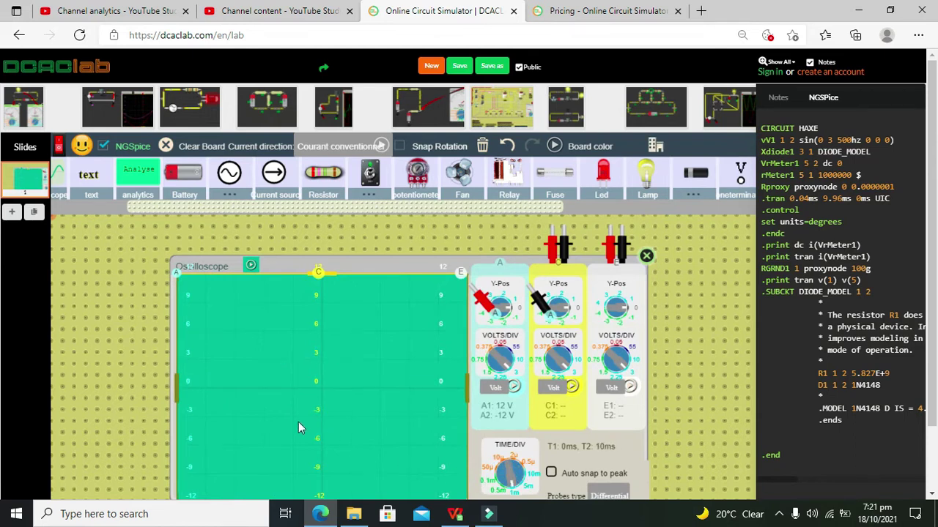
drag(515, 487, 521, 483)
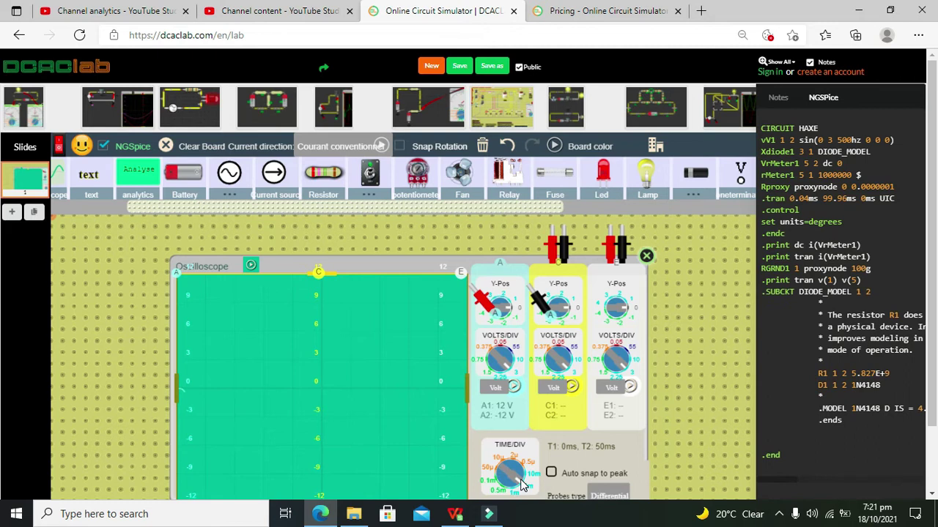
click(521, 485)
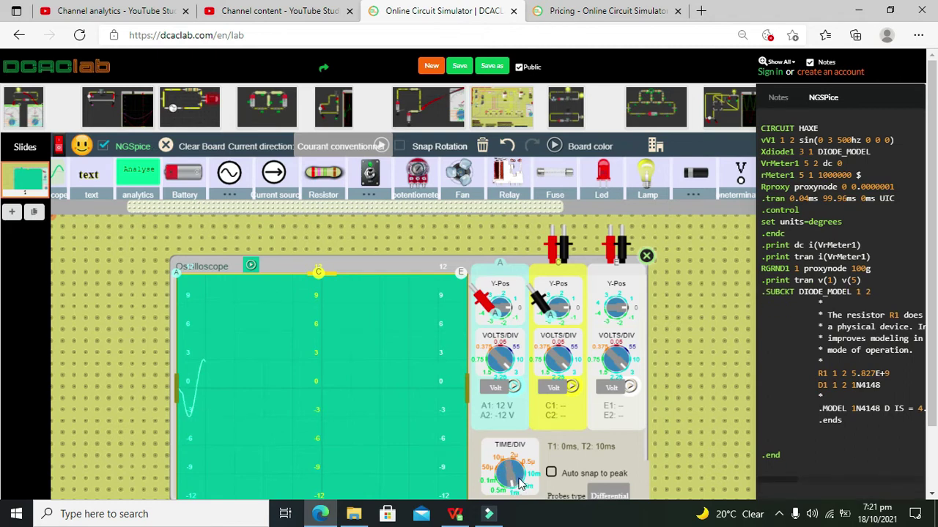
click(519, 484)
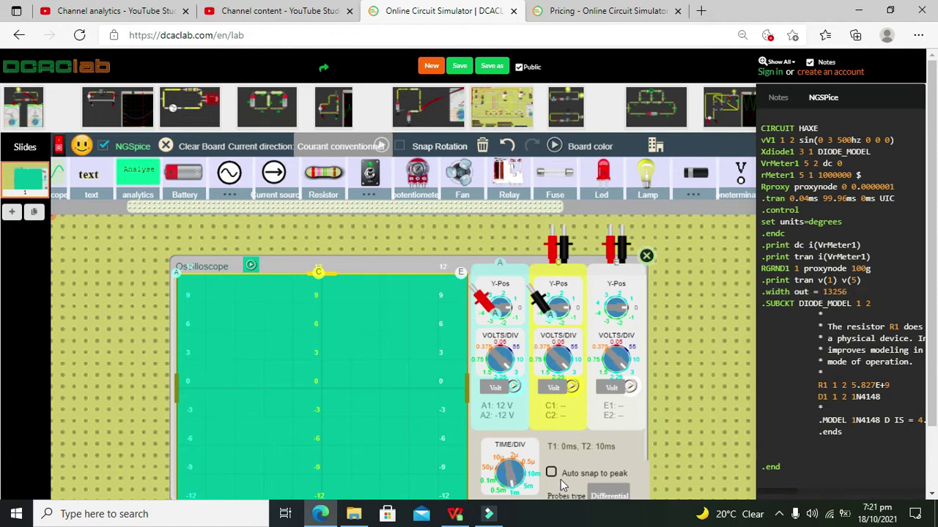
drag(396, 266, 389, 247)
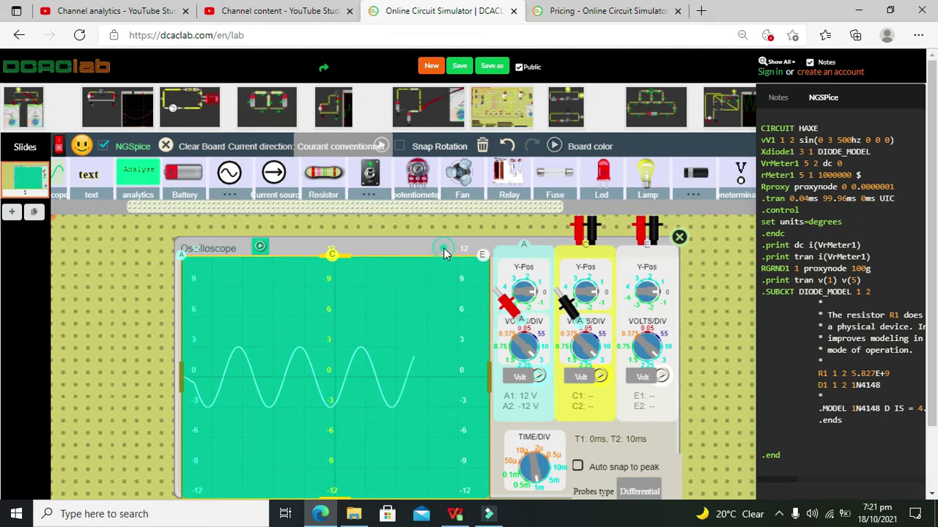
Lower the oscilloscope; put channel C's red probe on the diode's left end, black by the source.
drag(443, 248, 444, 341)
scroll(446, 342, down, 1)
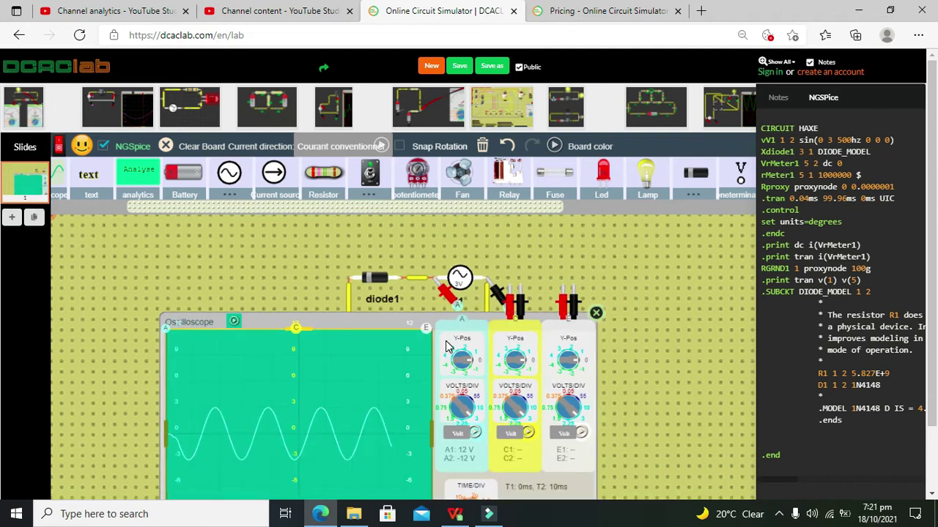
scroll(445, 344, down, 1)
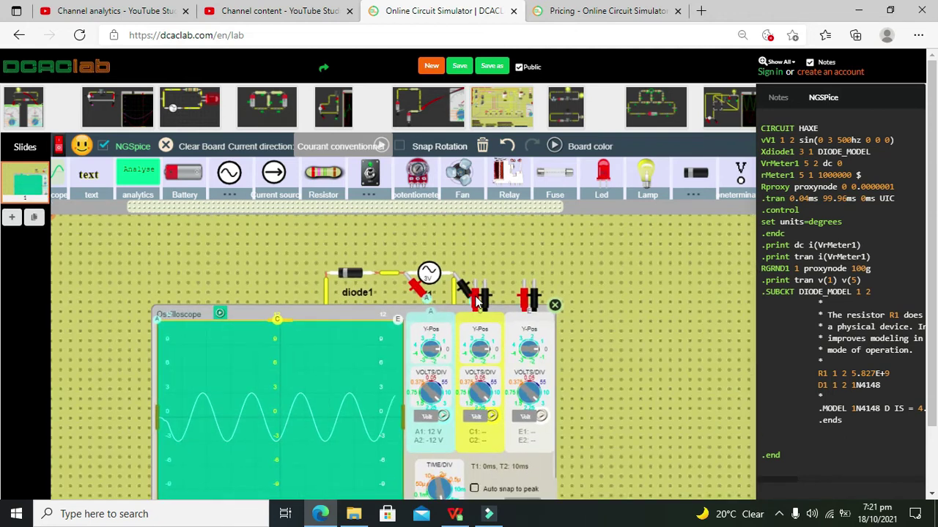
drag(476, 302, 348, 298)
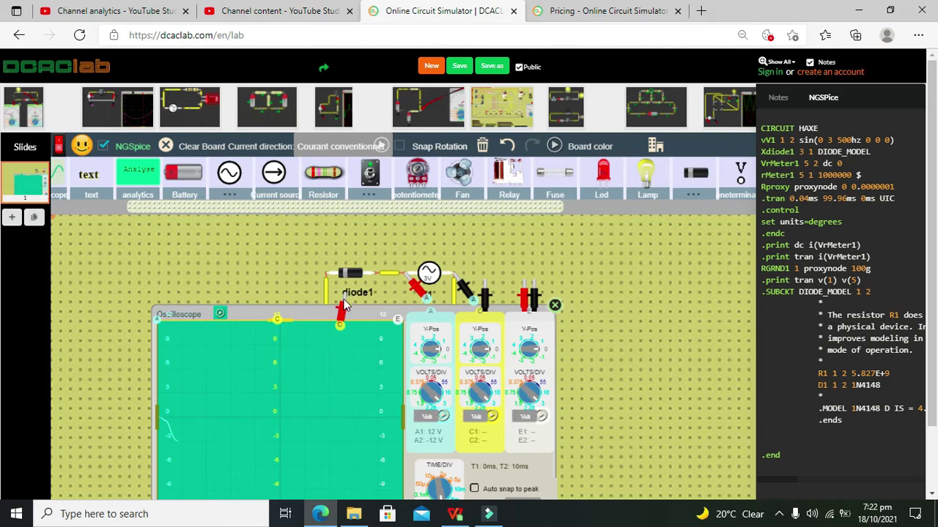
drag(331, 305, 327, 274)
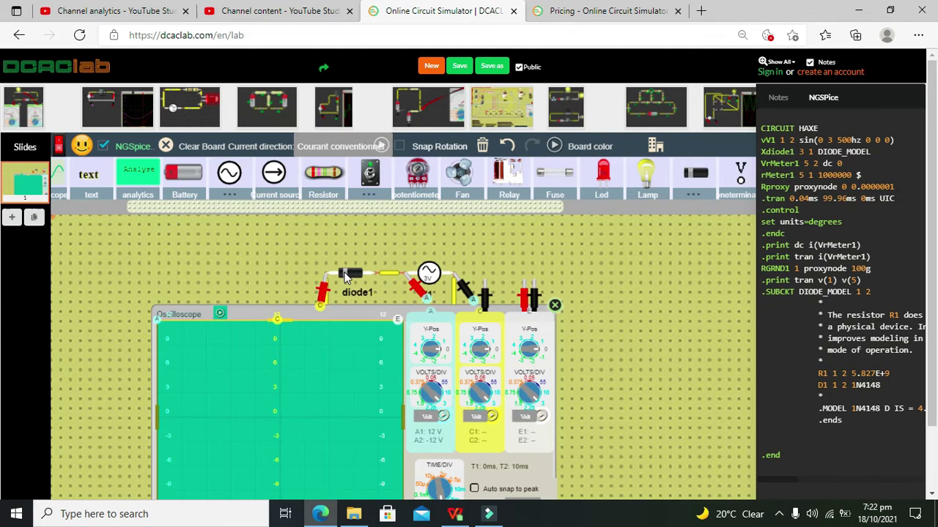
drag(485, 301, 461, 290)
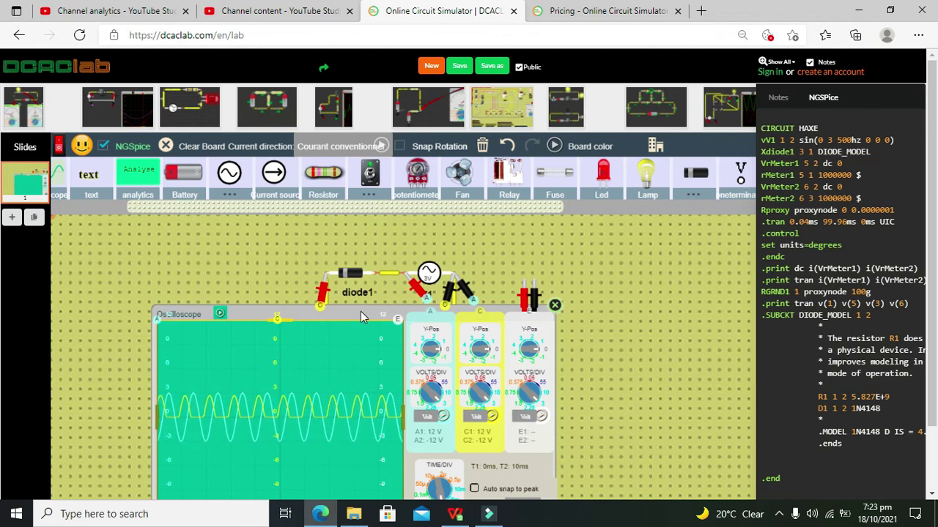
Move the oscilloscope below the circuit, zoom out, and reach the screen recorder to stop recording.
drag(360, 311, 362, 343)
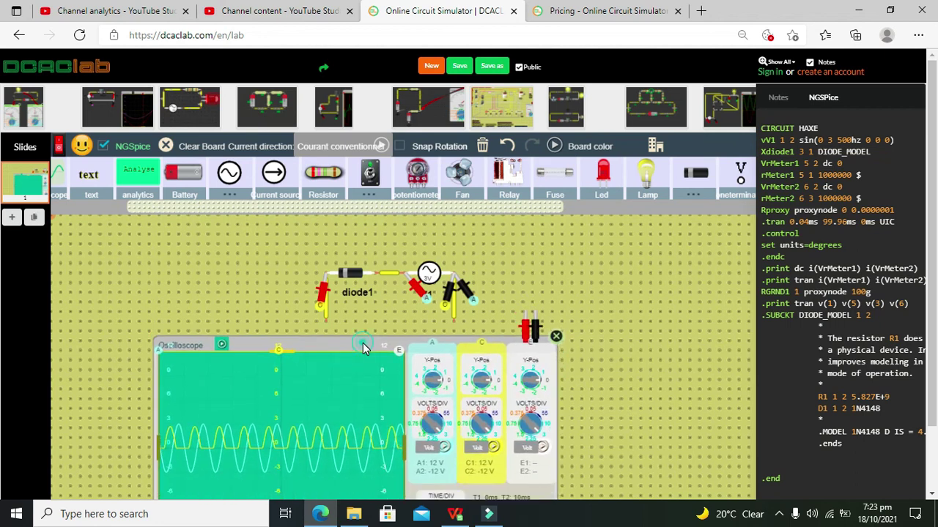
scroll(363, 344, down, 1)
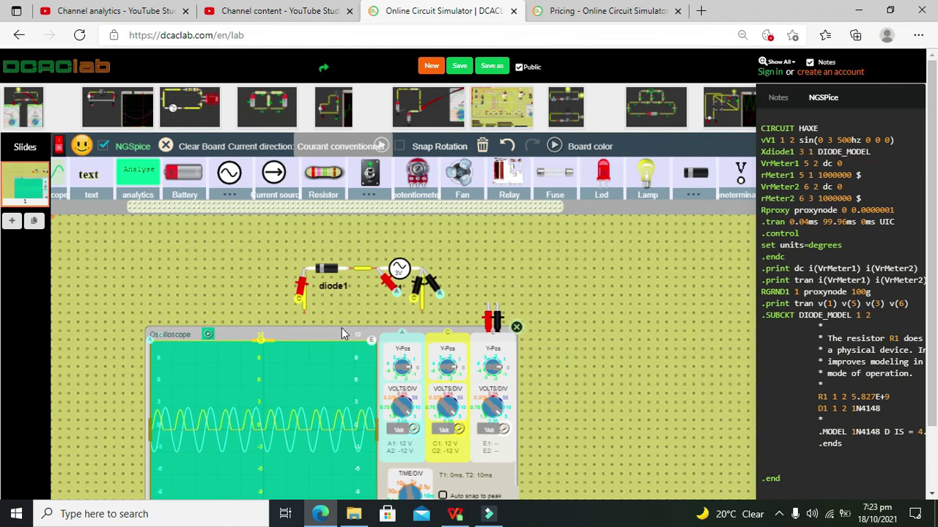
click(778, 513)
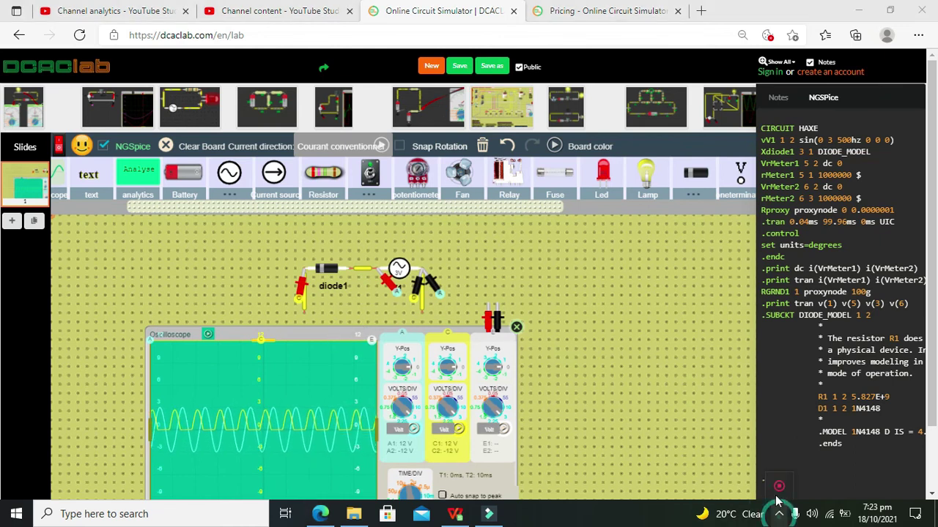